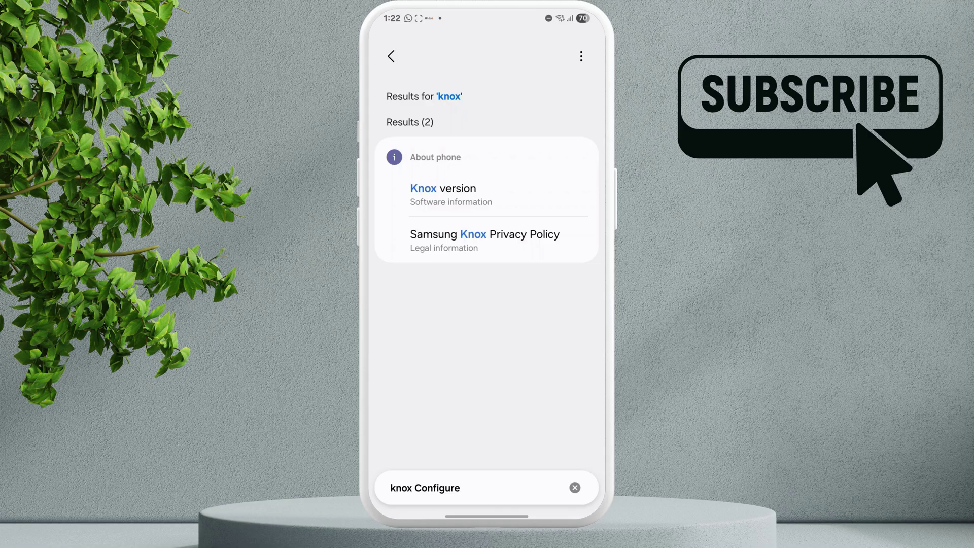
- Swipe back twice from the Knox search results to the main Settings list
drag(370, 310, 418, 310)
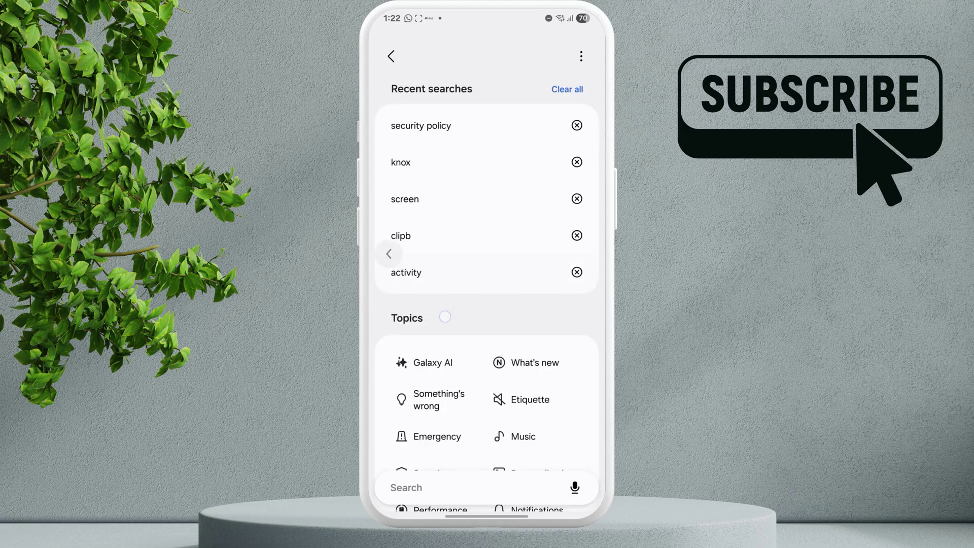
drag(369, 255, 411, 259)
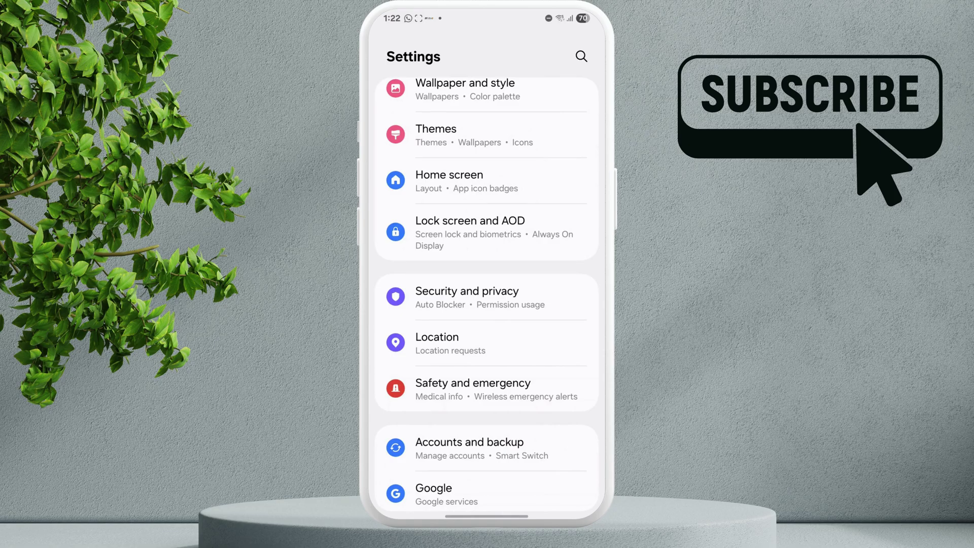
scroll(487, 304, down, 10)
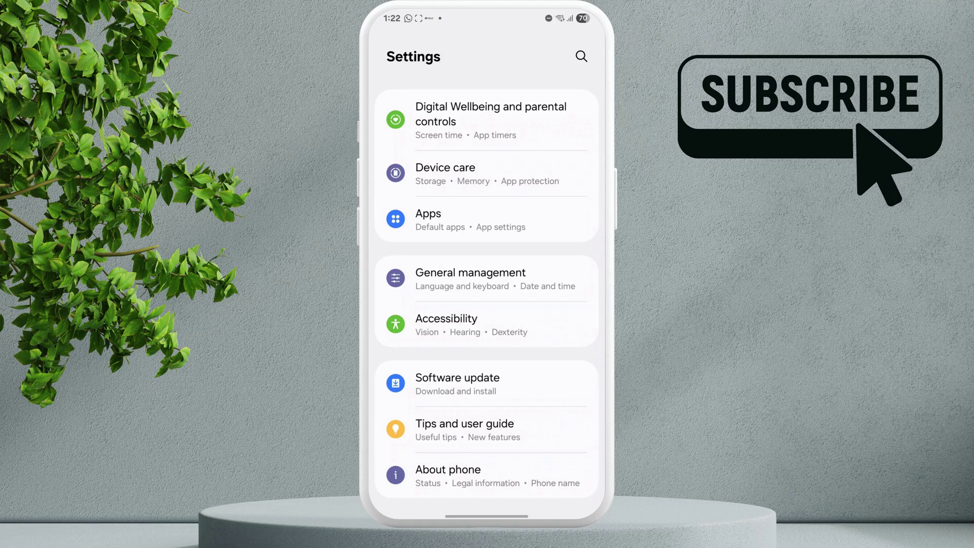
- Go to General management, then Reset, and select Factory data reset
click(470, 279)
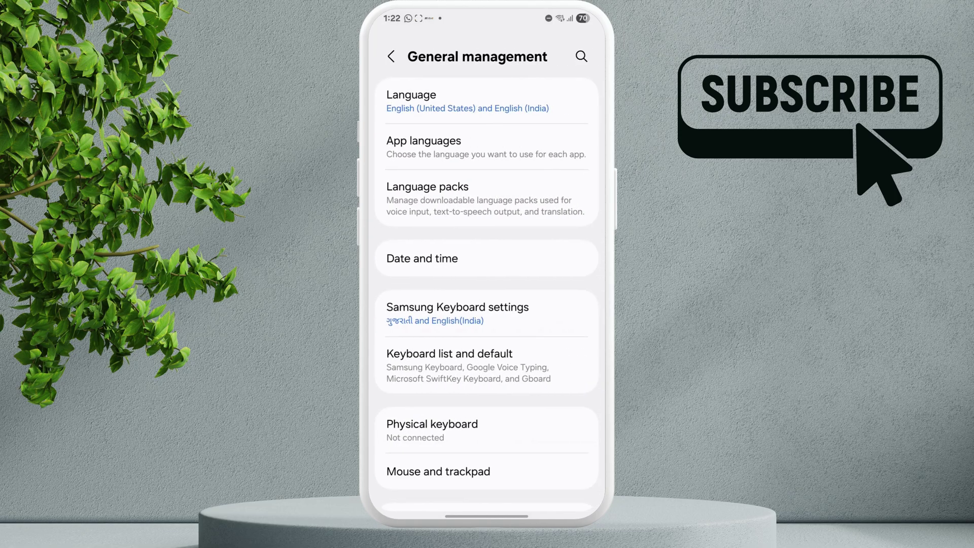
scroll(488, 305, down, 5)
click(543, 194)
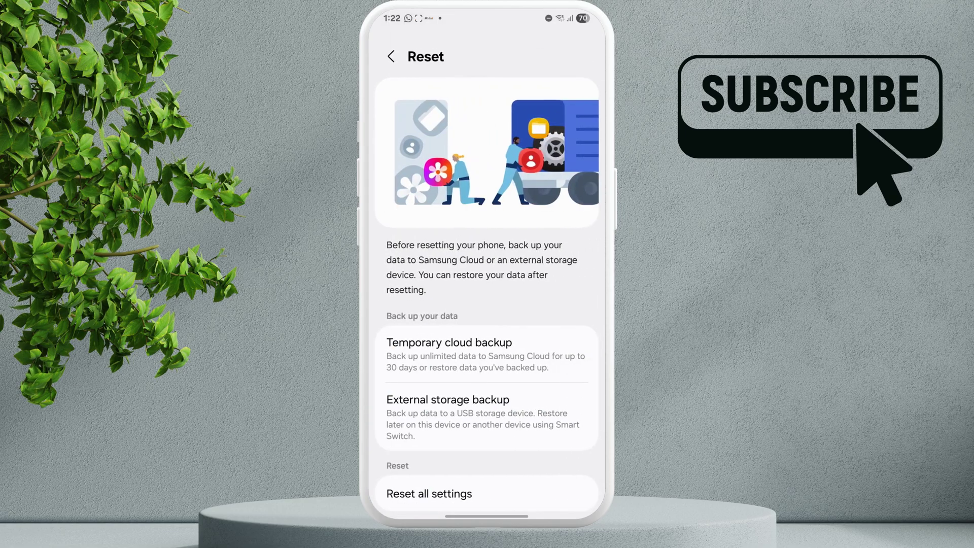
scroll(529, 422, down, 4)
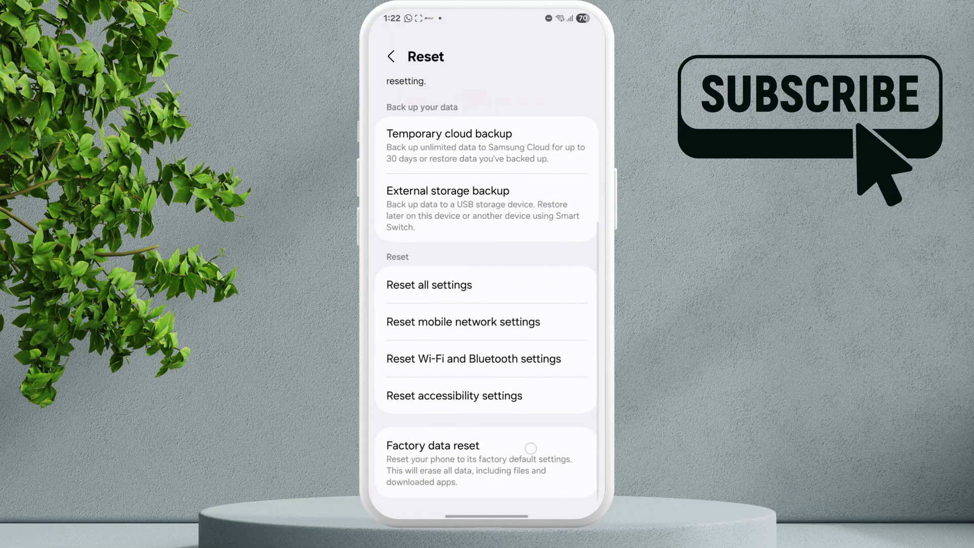
click(531, 449)
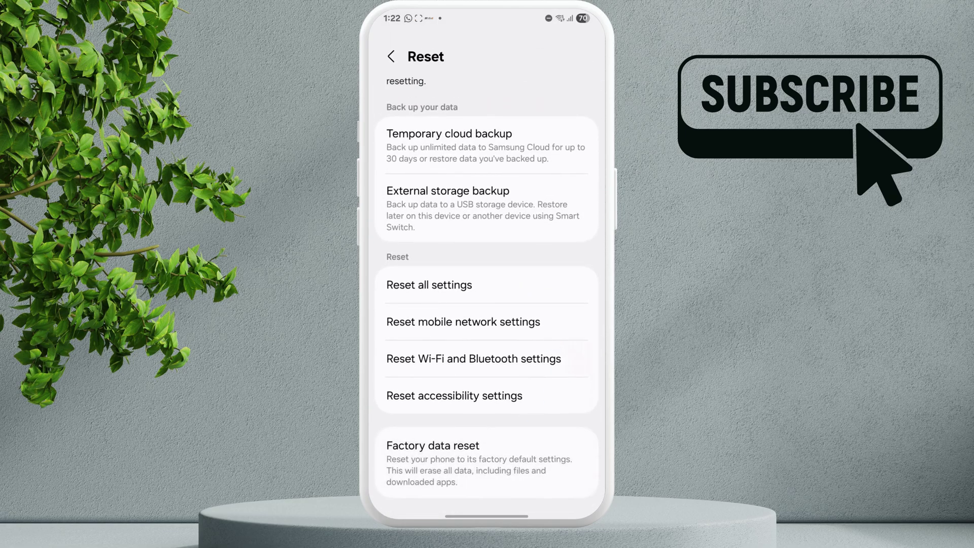